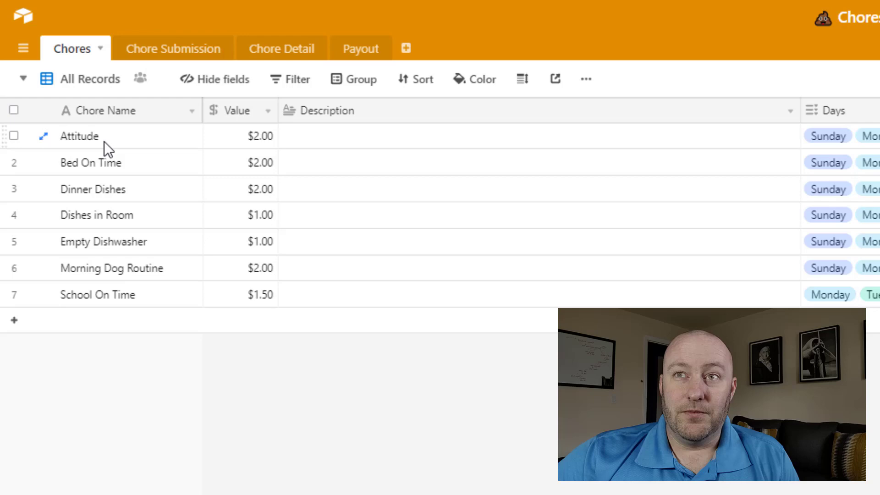
- Review the seven chores' names, the Attitude dollar value and the empty descriptions in Chore List
drag(93, 141, 108, 316)
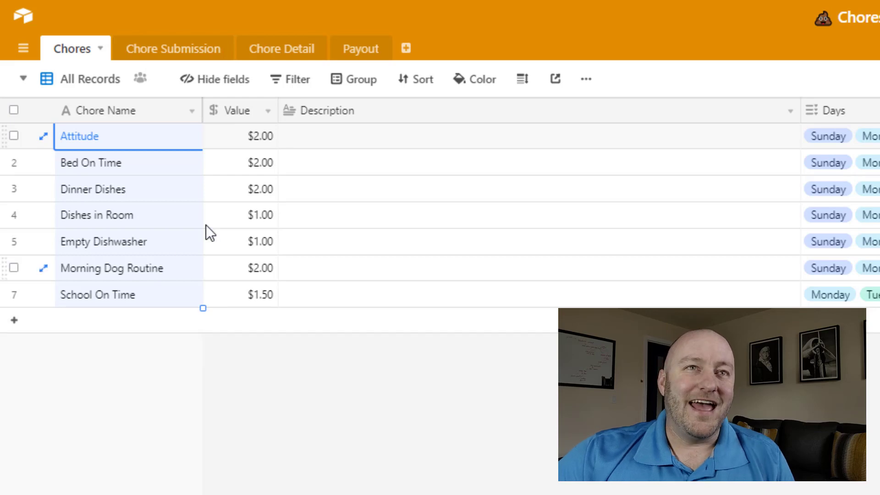
click(255, 141)
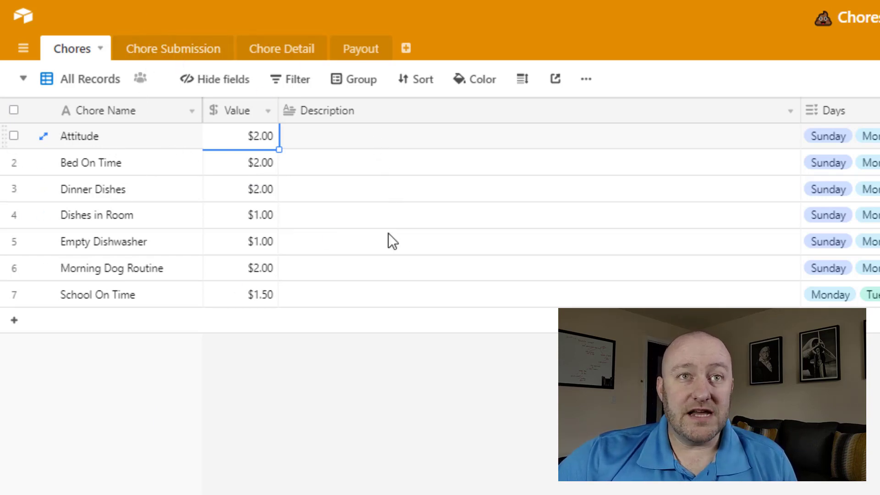
drag(389, 138, 389, 273)
click(329, 274)
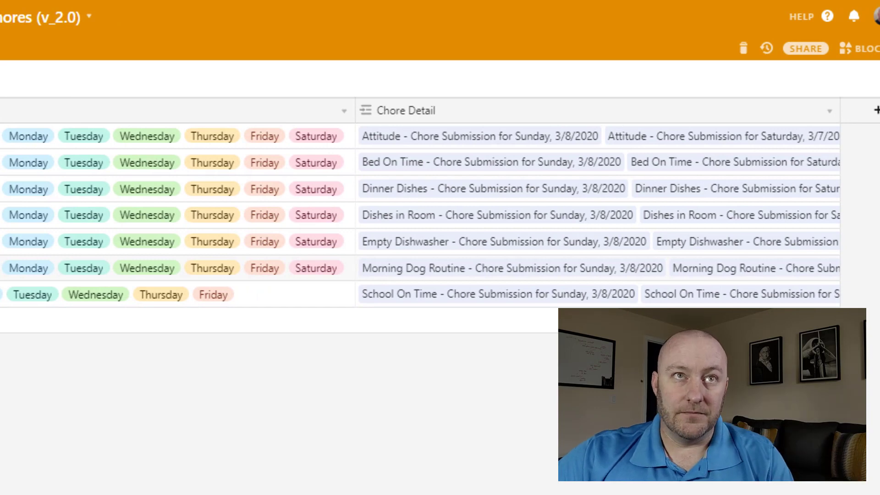
- In Chore Detail, inspect the submission and chore links of the Attitude and Bed On Time entries
click(280, 50)
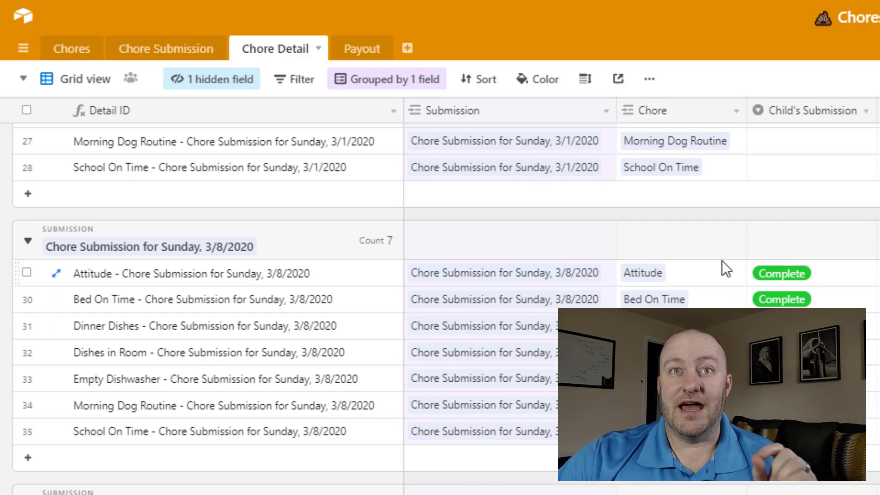
click(531, 271)
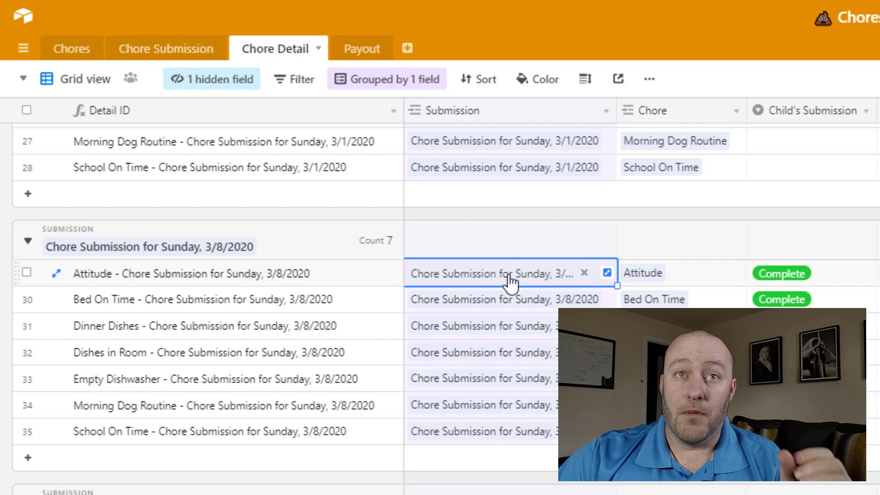
click(699, 276)
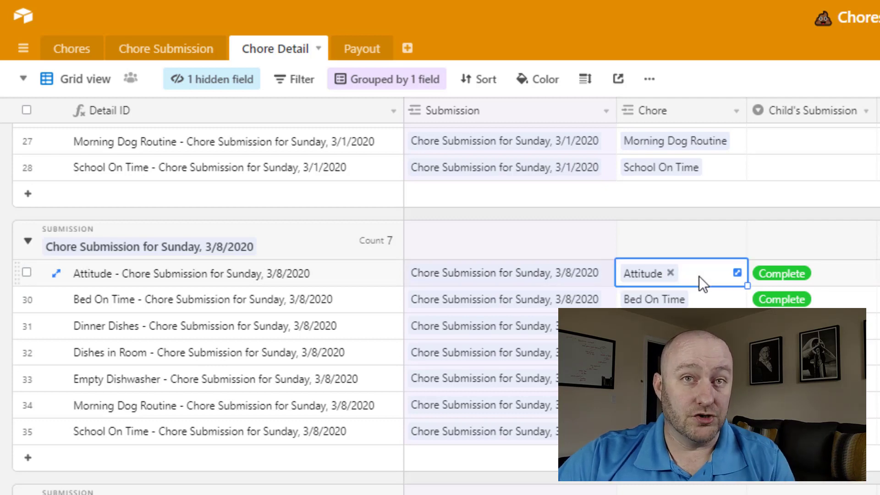
click(500, 304)
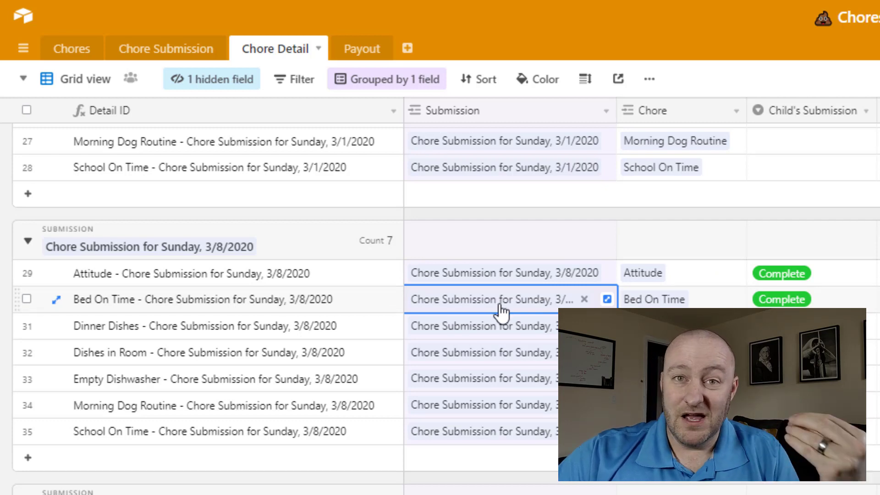
click(708, 305)
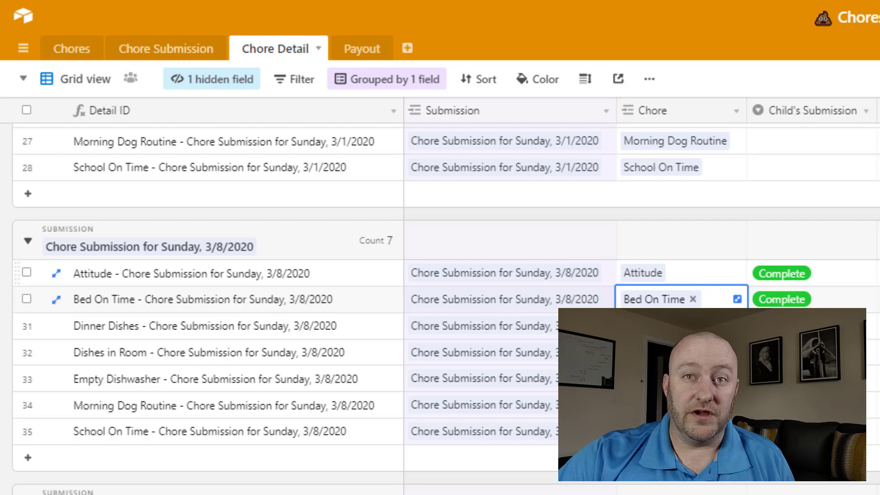
click(827, 273)
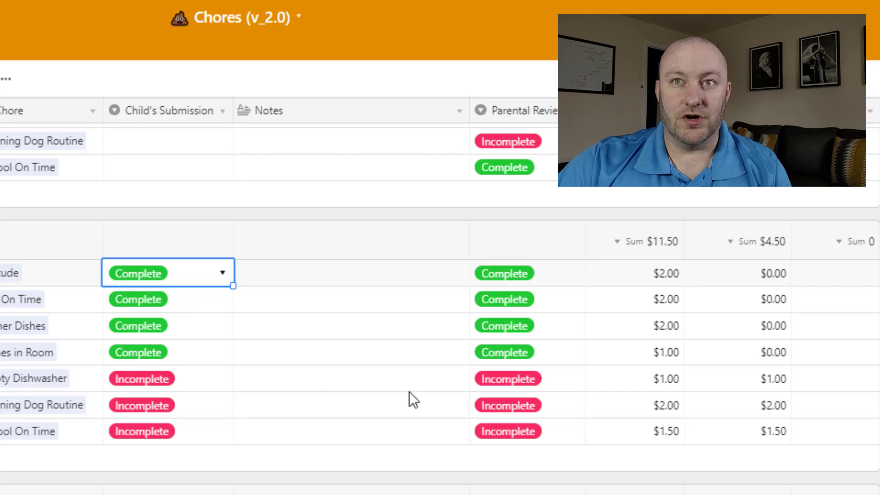
click(531, 352)
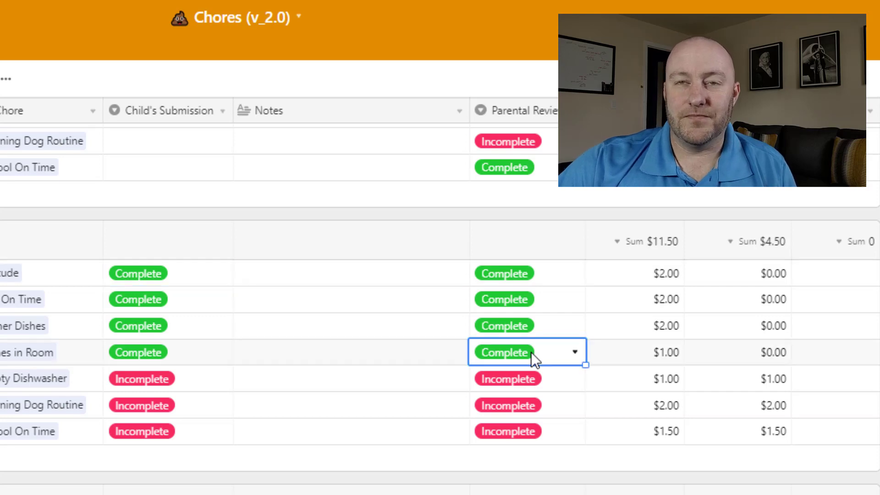
click(536, 292)
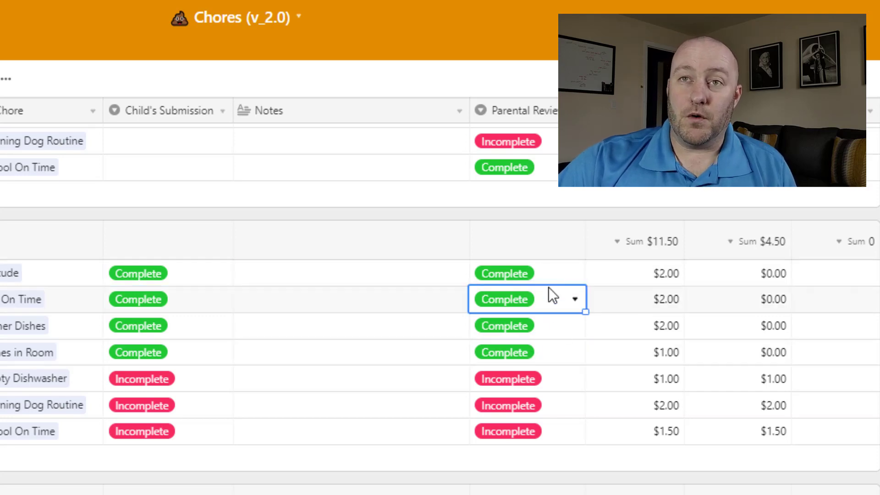
click(537, 330)
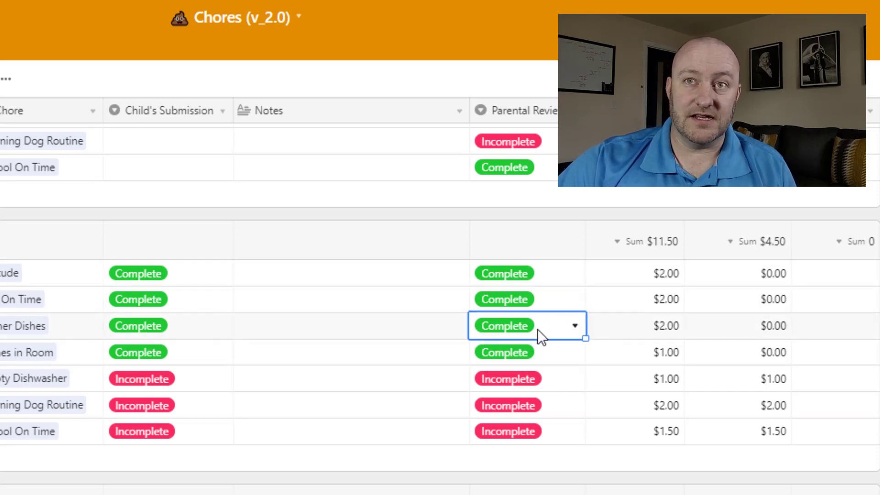
click(510, 403)
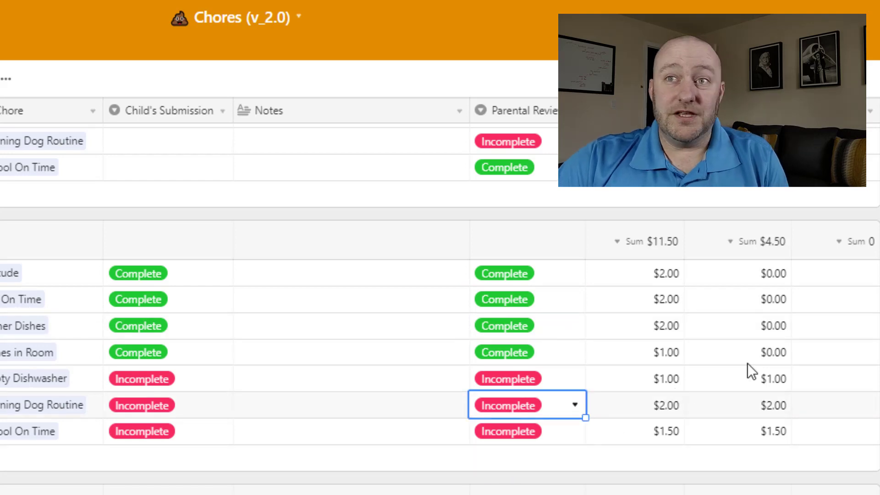
drag(749, 380, 745, 424)
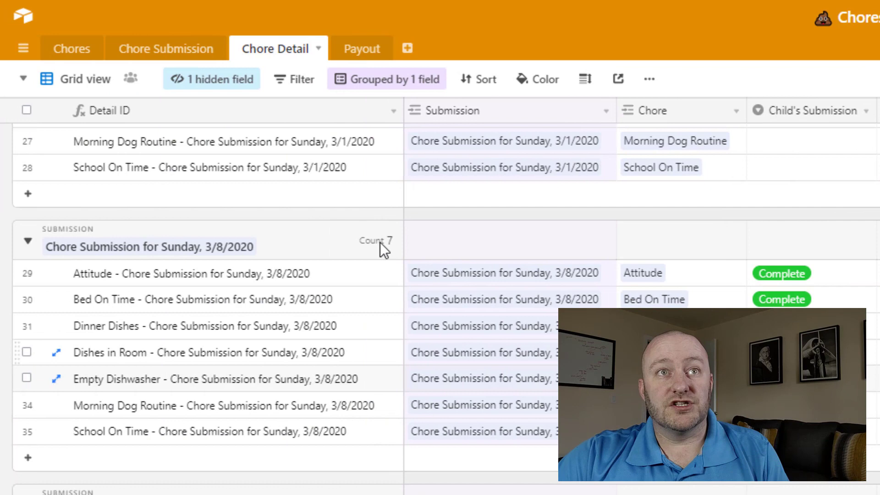
- In Chore Submission, widen the Chore Detail column to read entries, then narrow it back
click(158, 52)
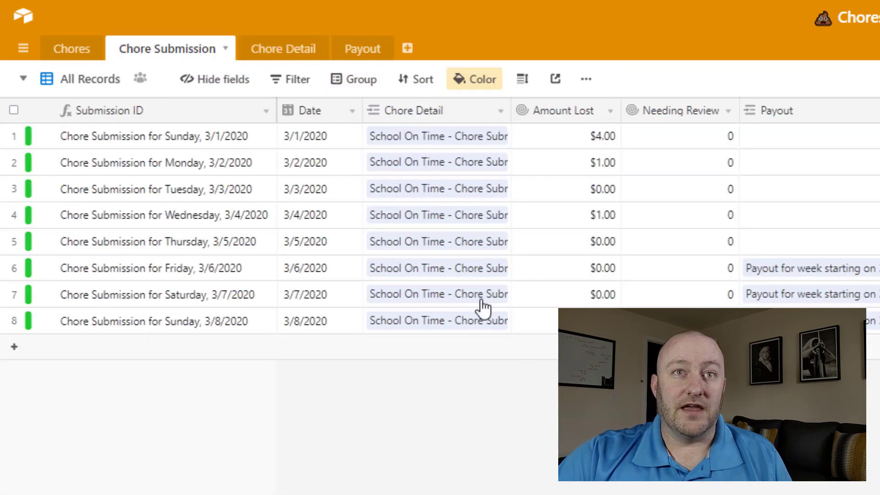
click(309, 142)
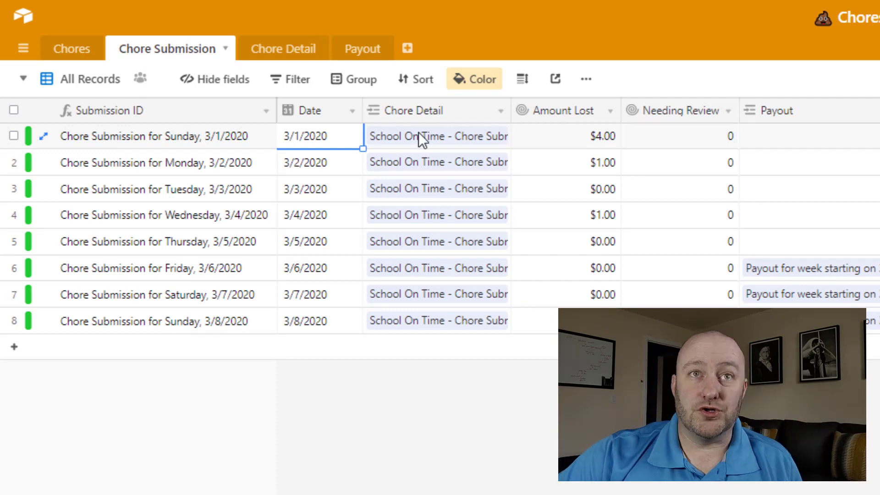
drag(510, 111, 878, 103)
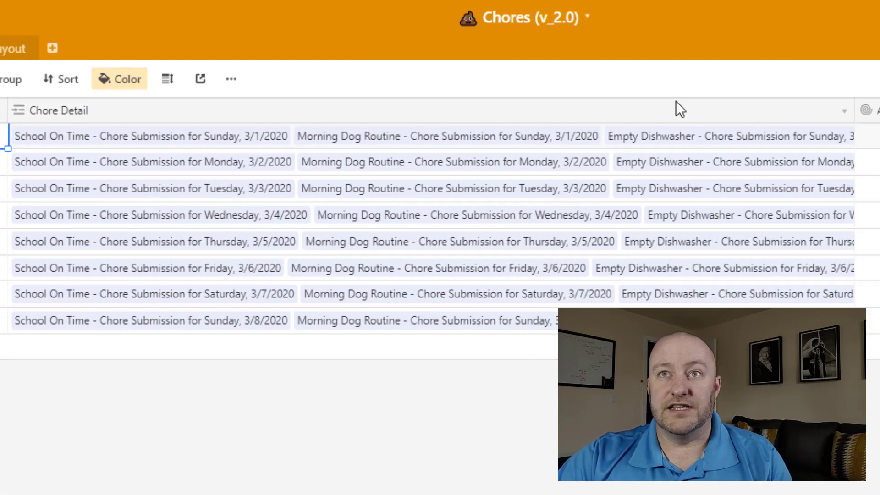
drag(852, 110, 328, 119)
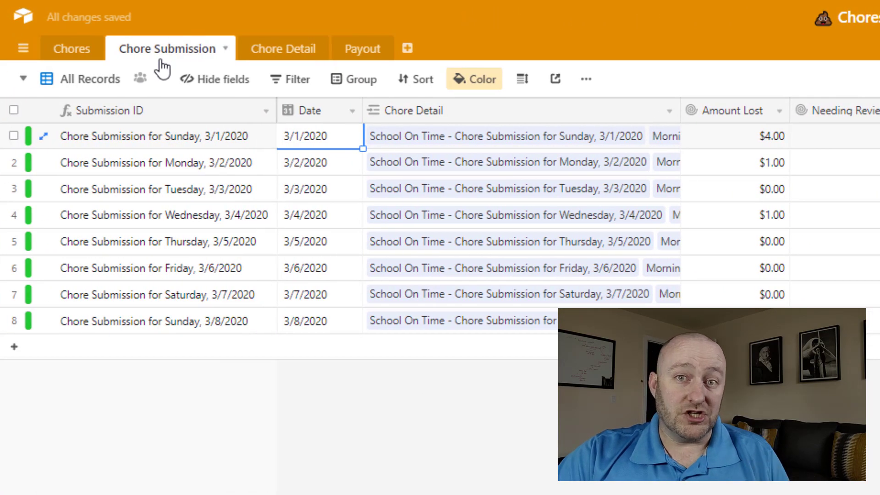
- Open the Payout table to see the weekly payout records
click(366, 52)
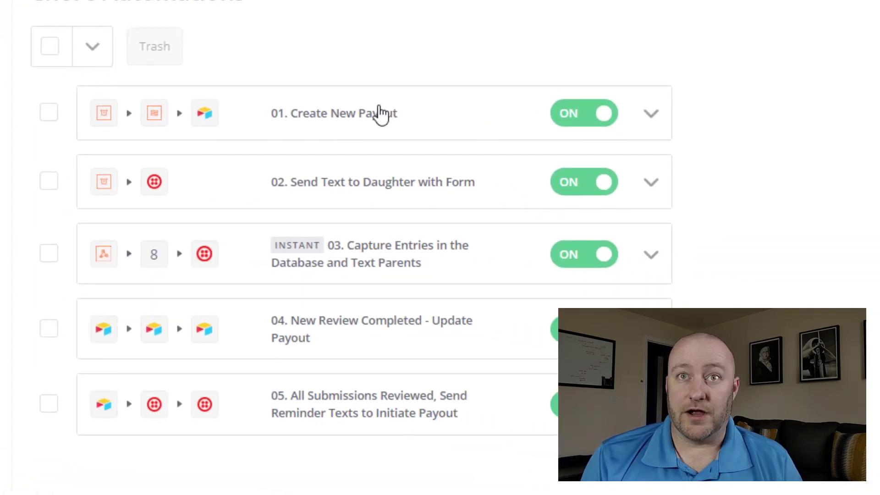
- Open the '01. Create New Payout' zap in Zapier's editor
click(344, 130)
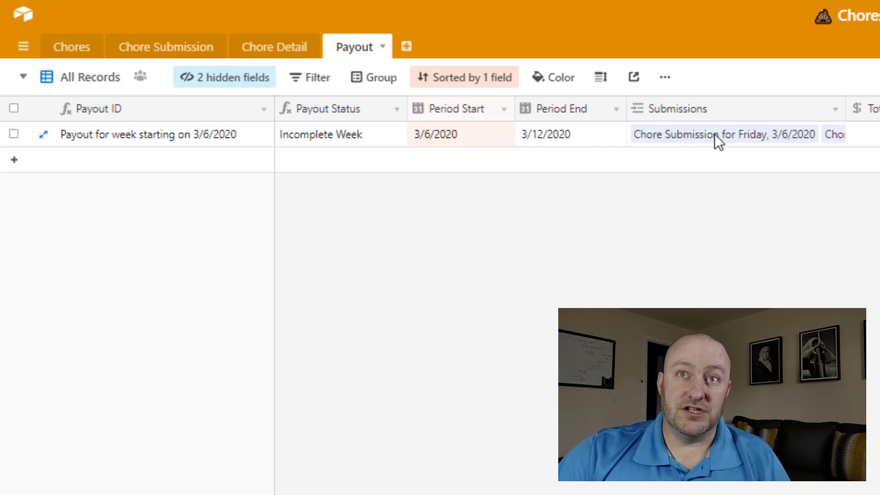
click(797, 134)
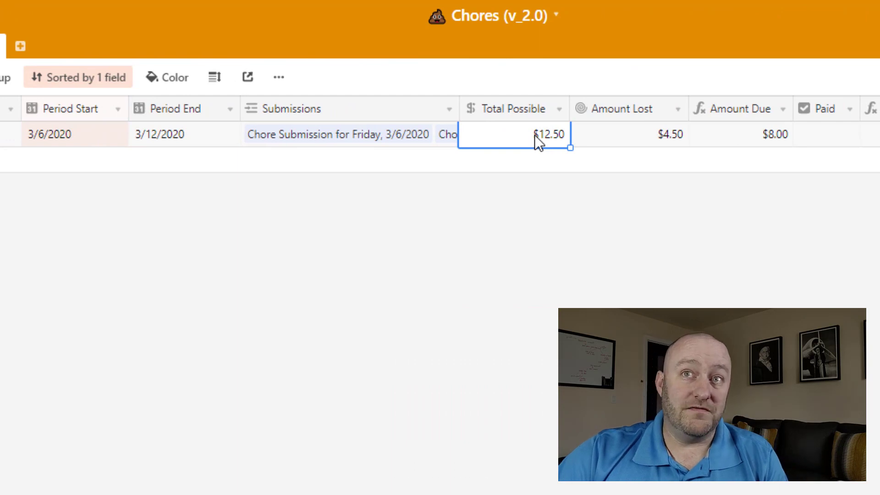
click(639, 146)
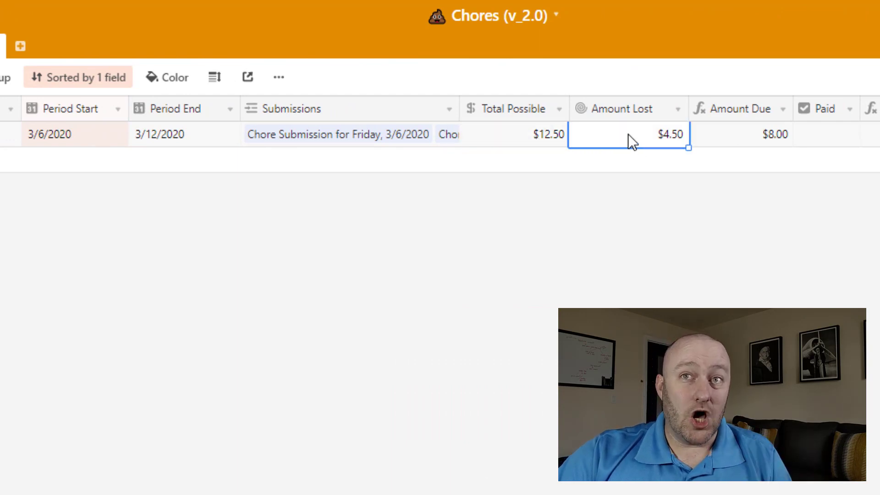
click(719, 133)
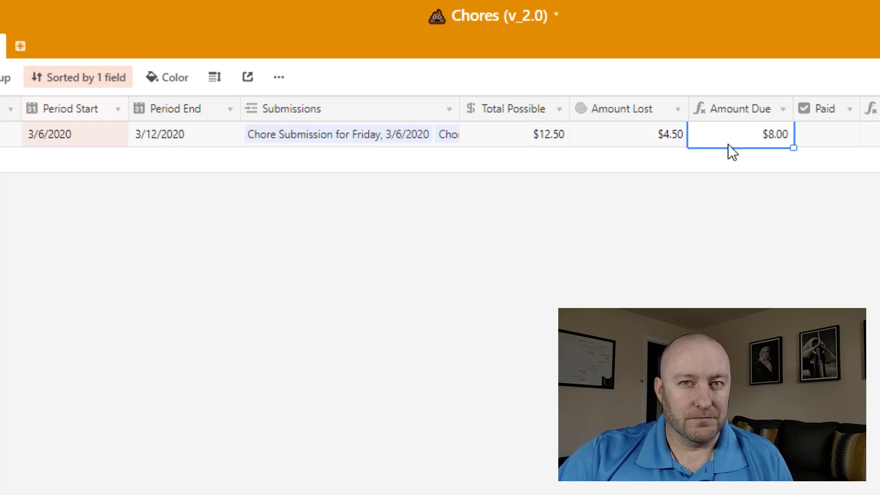
click(2, 61)
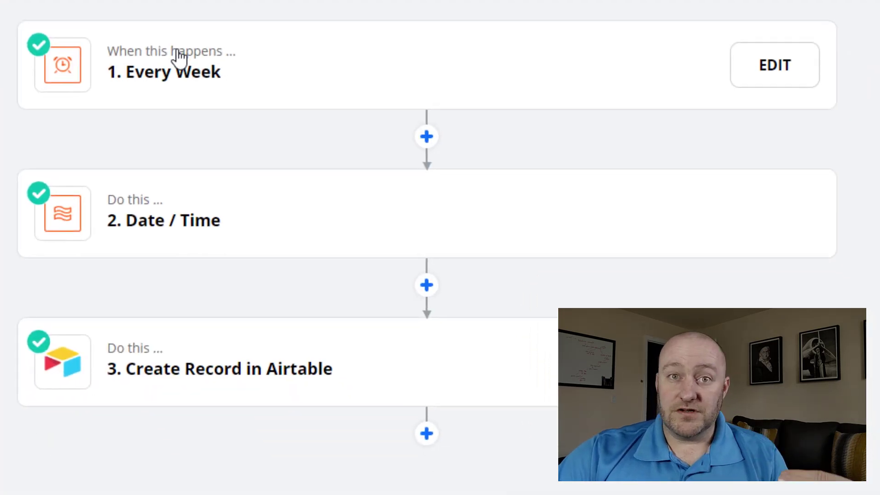
- Expand the '1. Every Week' trigger's Customize Day to show Friday at Noon
click(171, 82)
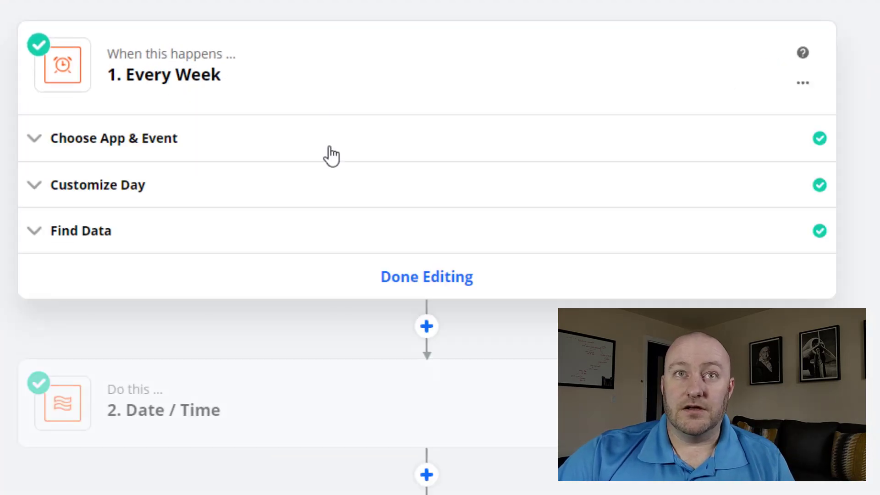
click(96, 188)
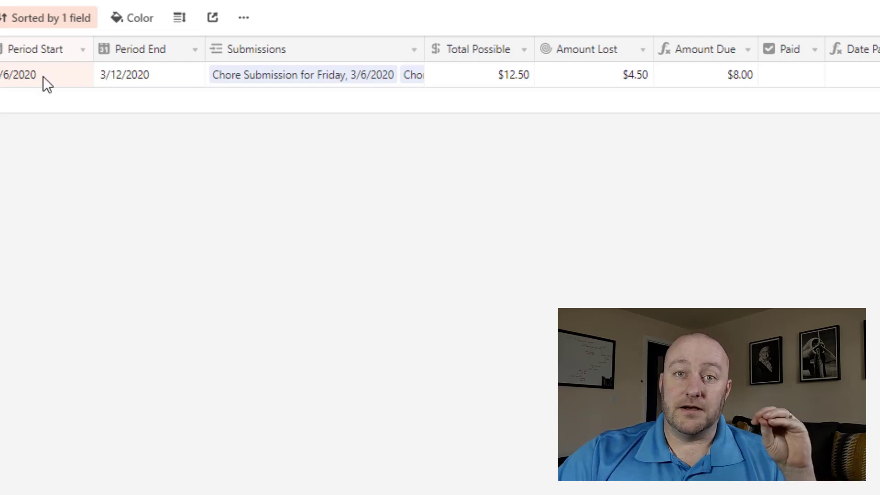
click(43, 76)
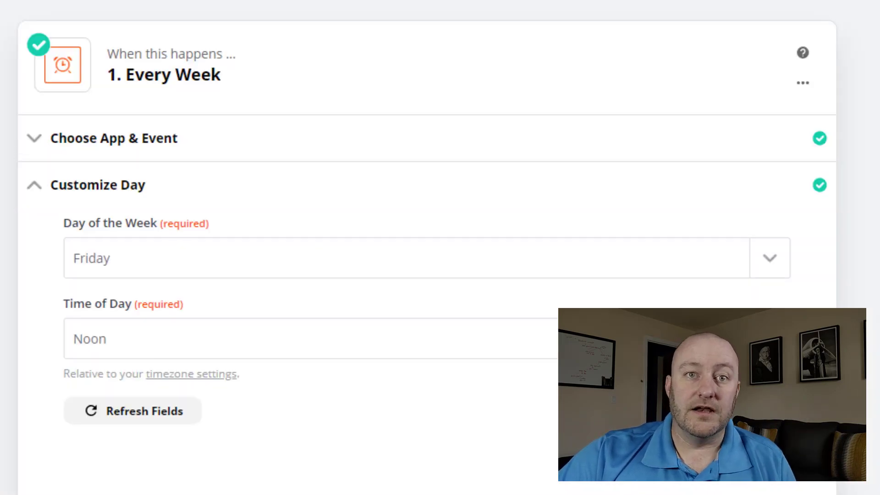
scroll(426, 229, down, 5)
scroll(427, 247, up, 6)
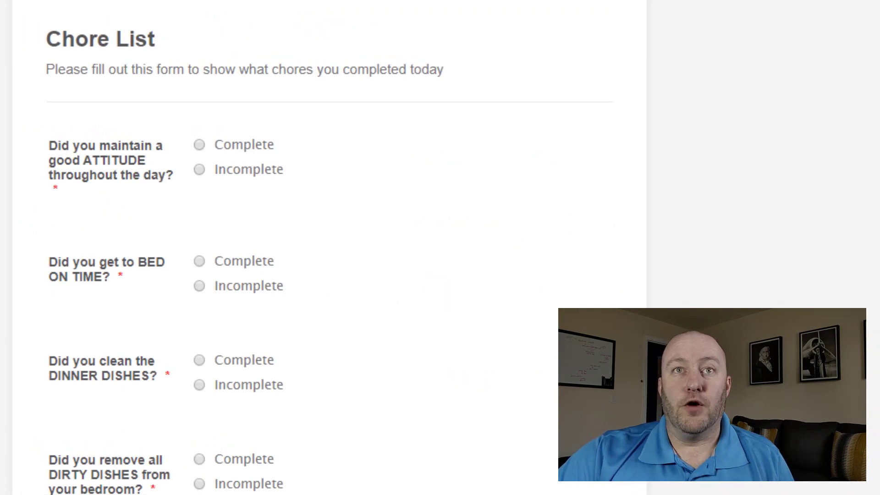
- Scroll through the Chore List form's attitude, bedtime and dishes questions
scroll(321, 248, down, 4)
scroll(321, 247, up, 4)
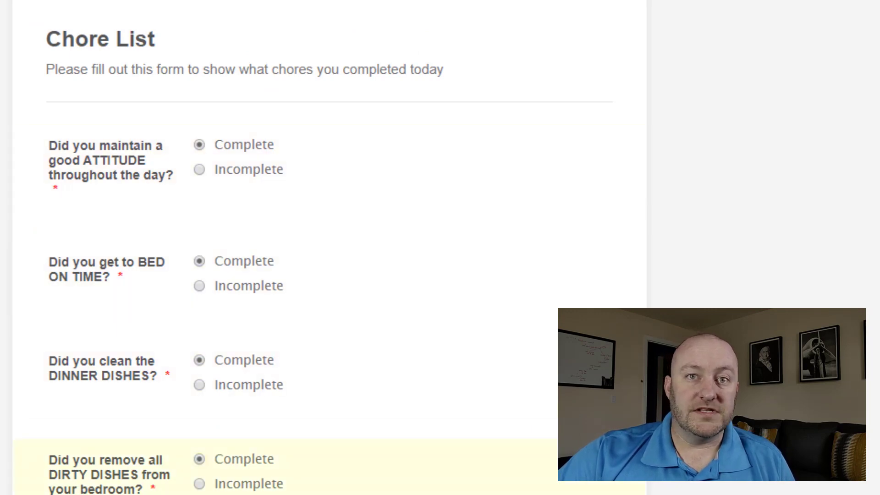
scroll(321, 248, down, 4)
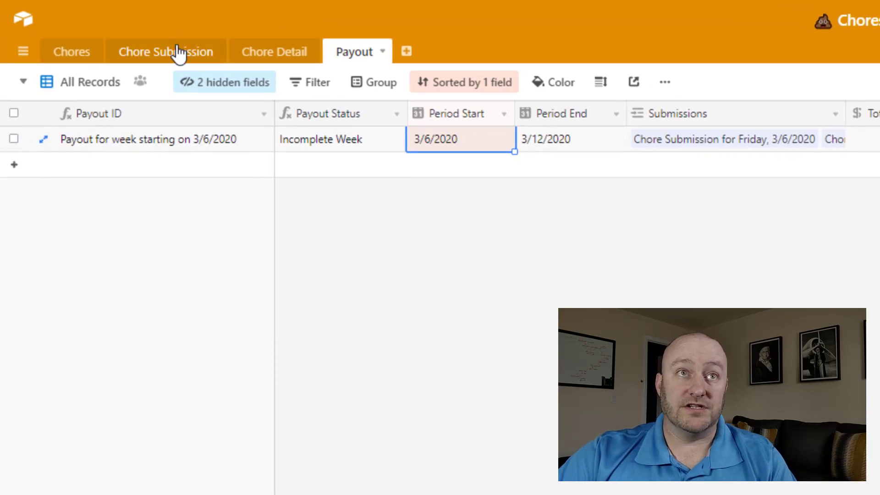
- Go through Chore Submission to the Chore Detail table grouped by submission
click(180, 56)
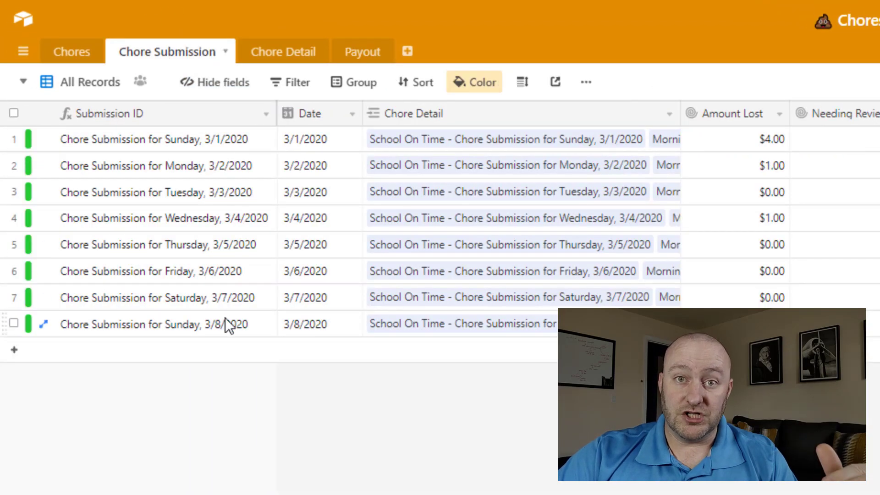
click(292, 59)
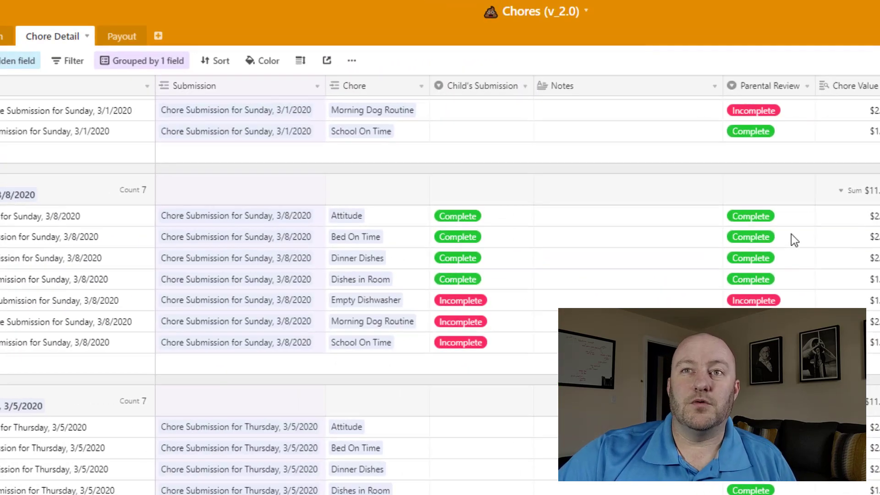
- Select the Attitude parental review, then return to Chore Submission showing 0 Needing Review
click(740, 211)
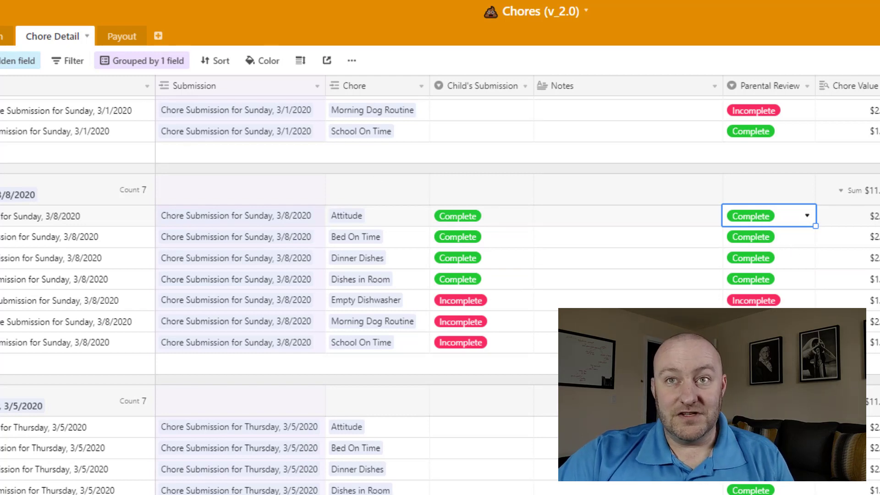
click(4, 36)
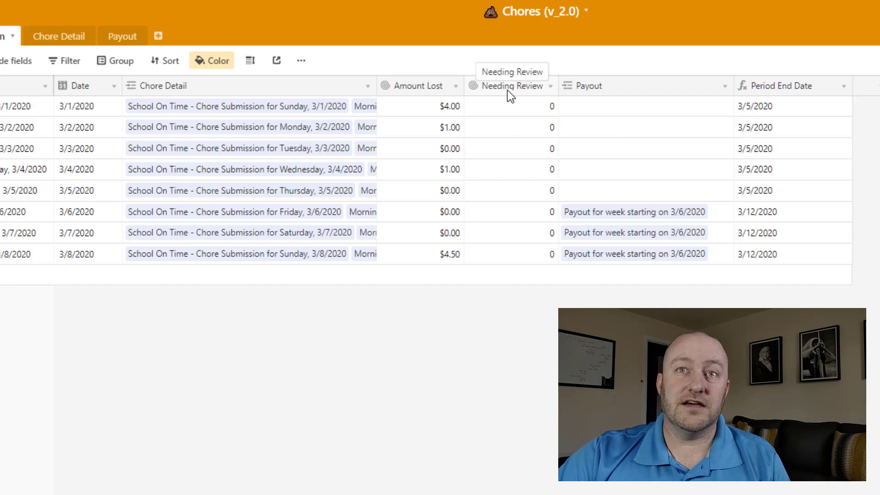
- Clear Empty Dishwasher's parental review, confirm Sunday 3/8 needs review, then restore Incomplete
drag(527, 109, 532, 261)
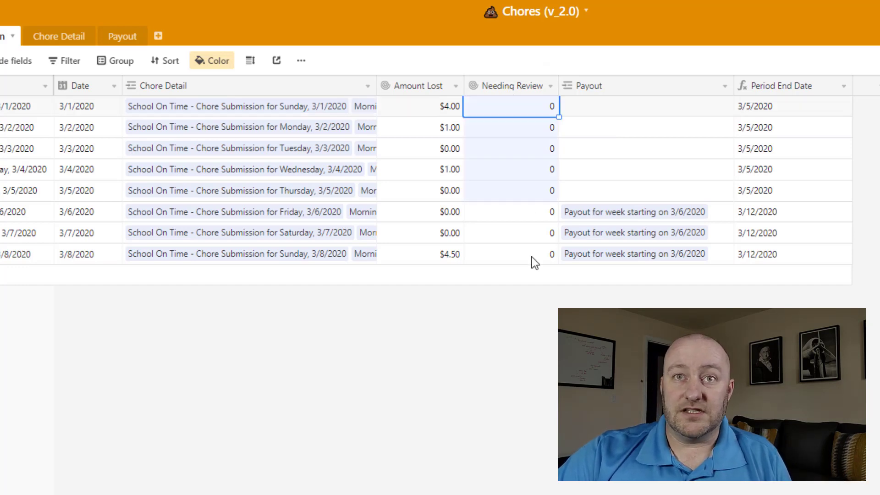
click(59, 39)
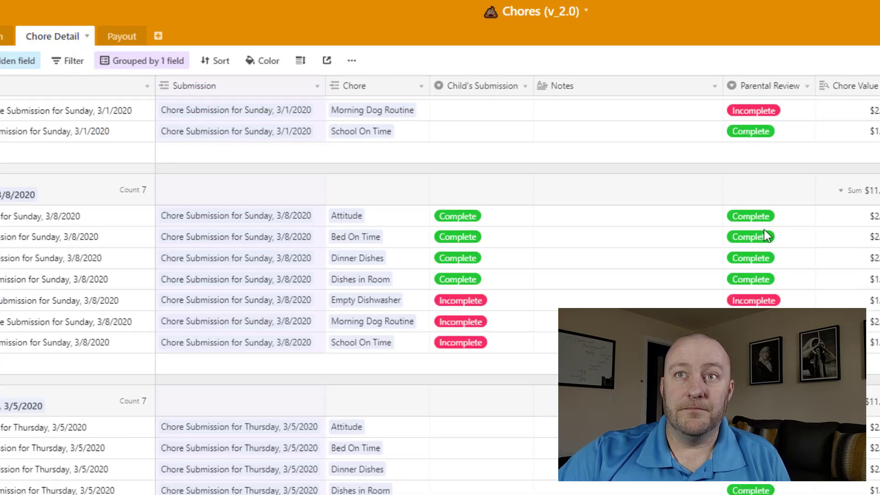
click(762, 302)
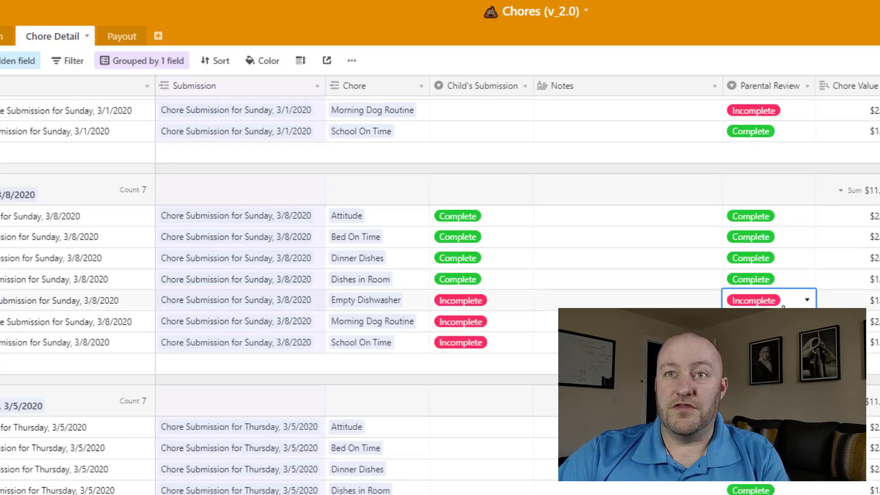
click(757, 305)
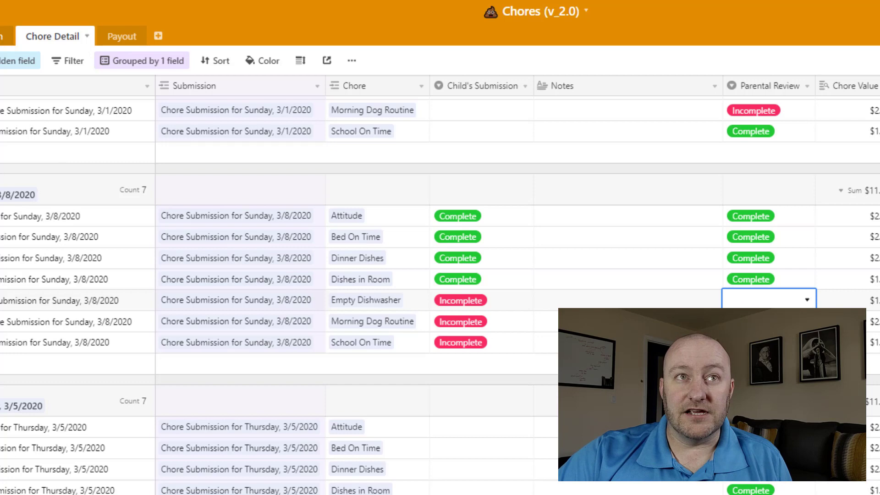
click(9, 38)
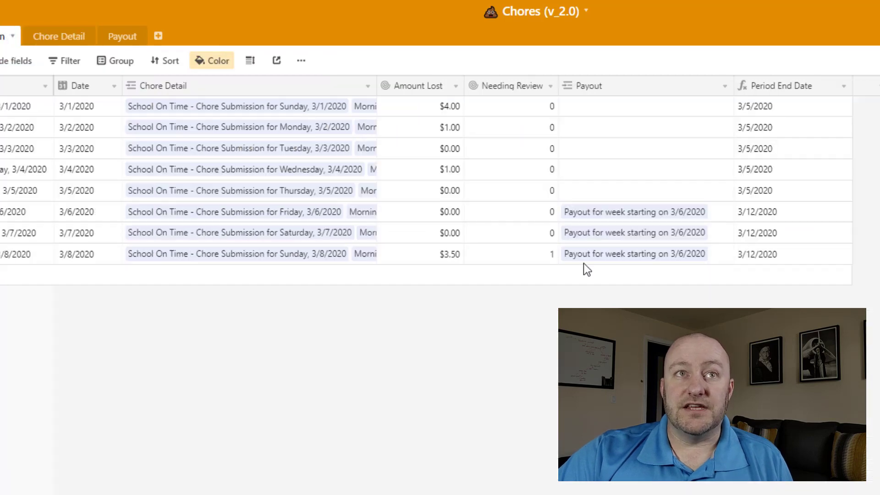
click(530, 253)
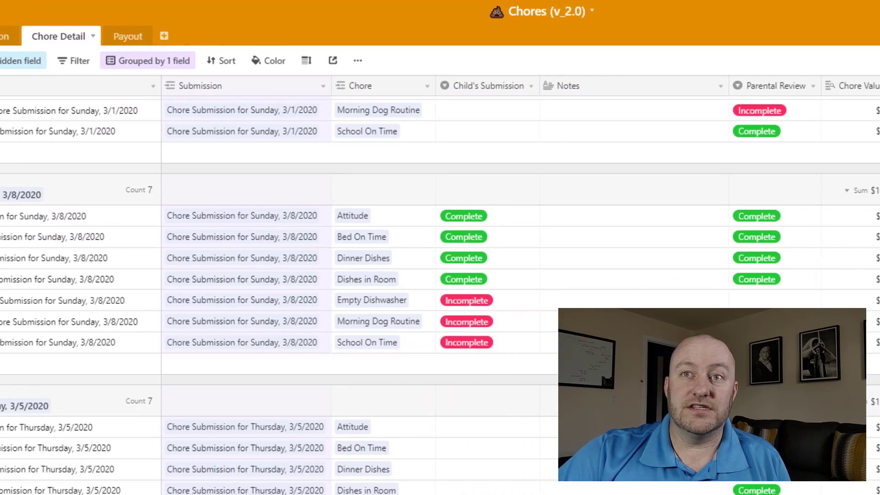
click(775, 300)
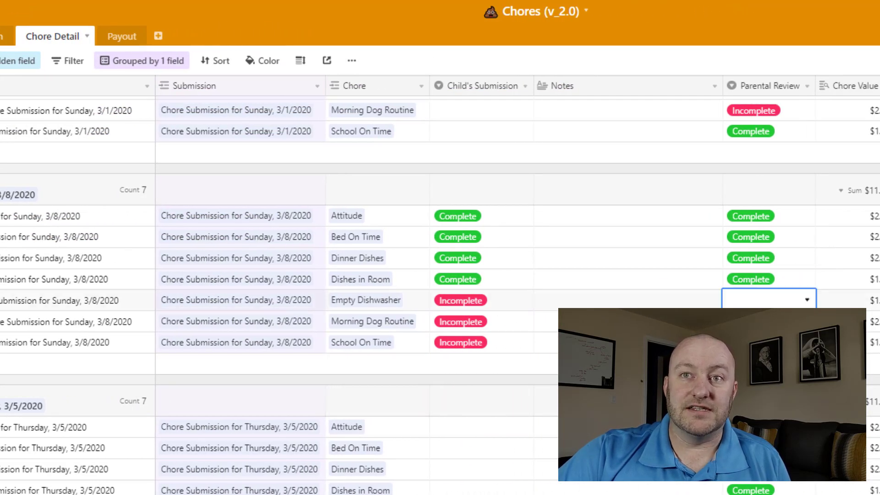
text(Incomplete)
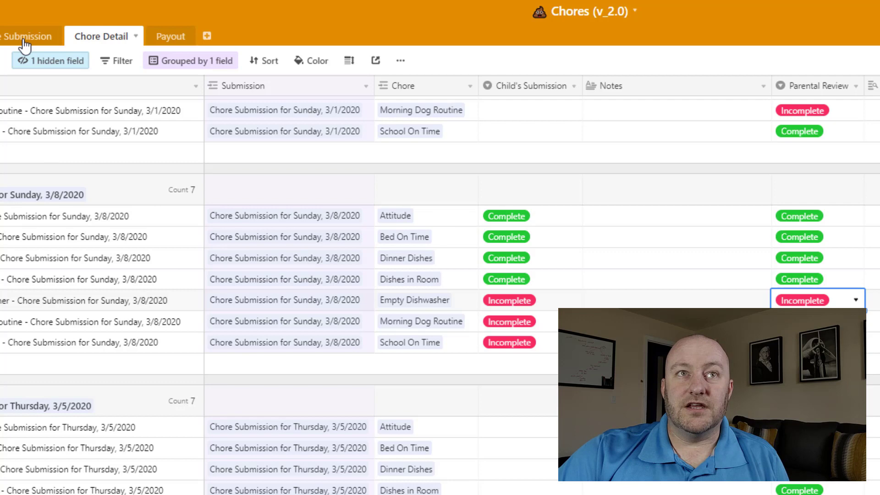
- Remove the existing weekly payout link from the Sunday 3/8 submission
key(Escape)
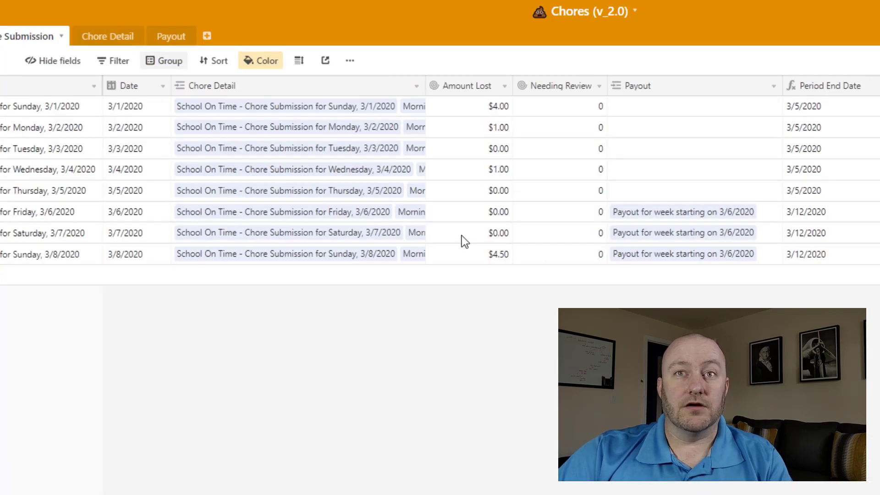
click(51, 260)
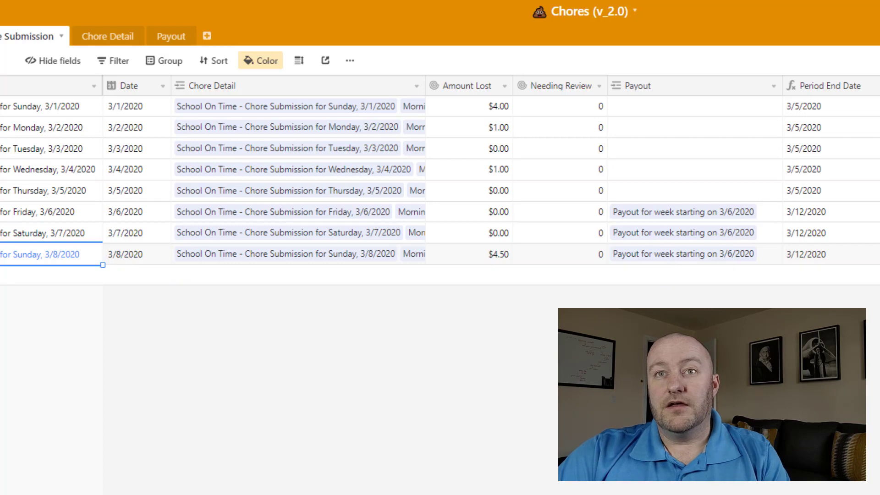
click(670, 260)
click(756, 254)
key(Escape)
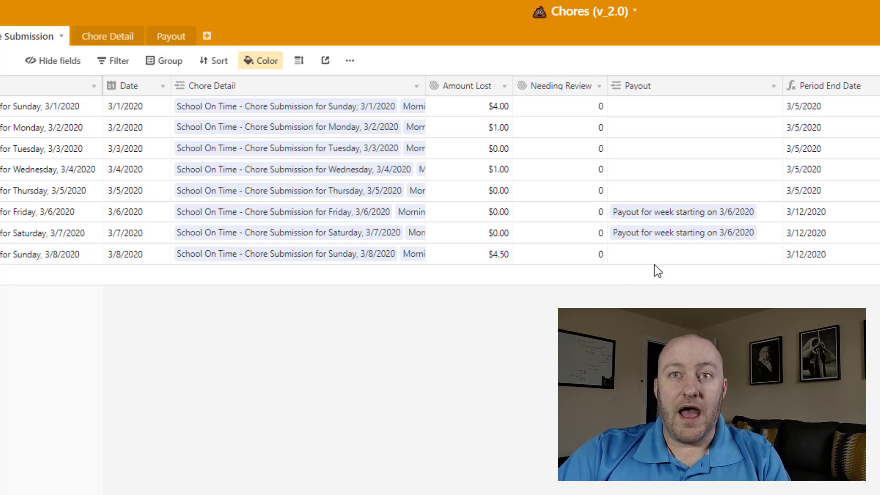
click(638, 256)
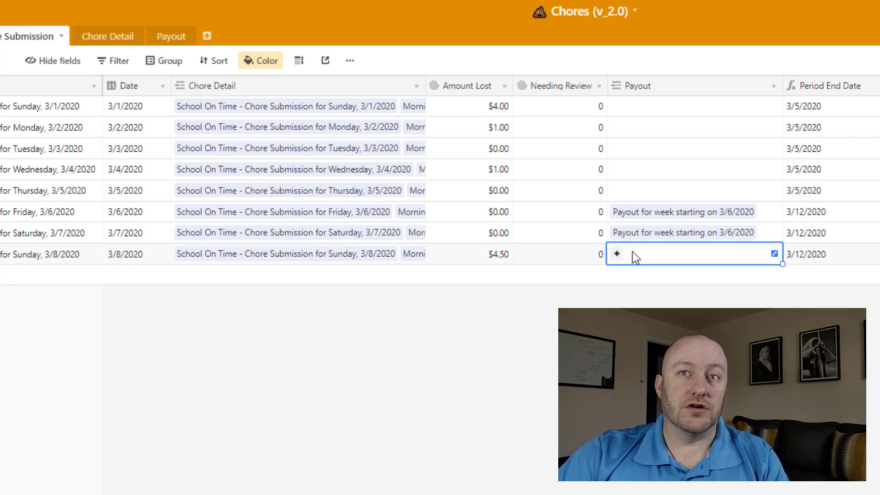
click(589, 262)
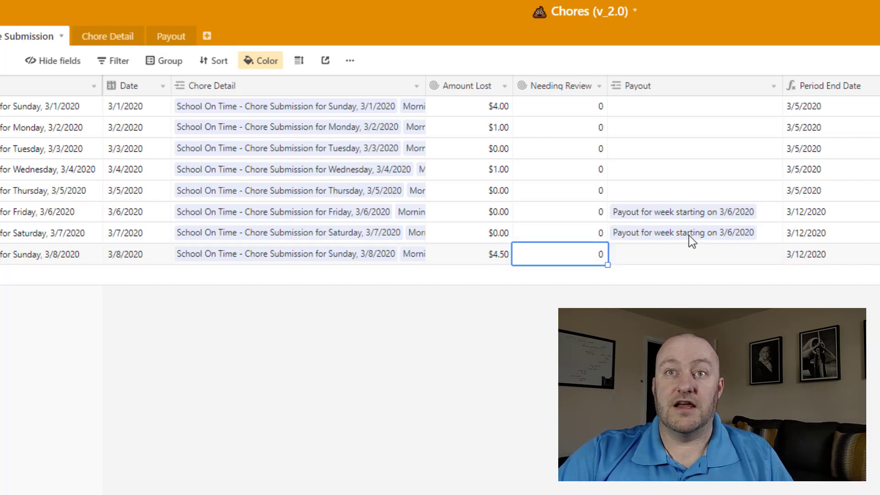
- Copy Saturday's week-of-3/6/2020 payout link into Sunday 3/8's Payout cell
key(Up)
key(Right)
key(ctrl+c)
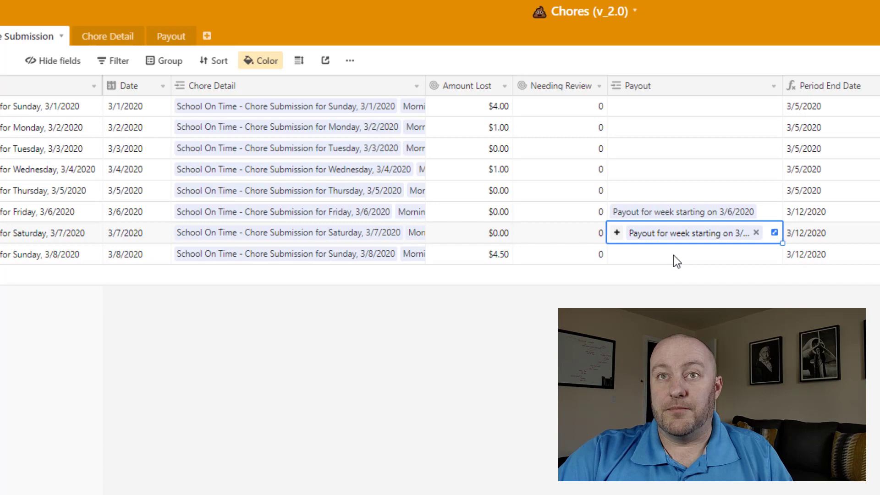
click(673, 254)
key(ctrl+v)
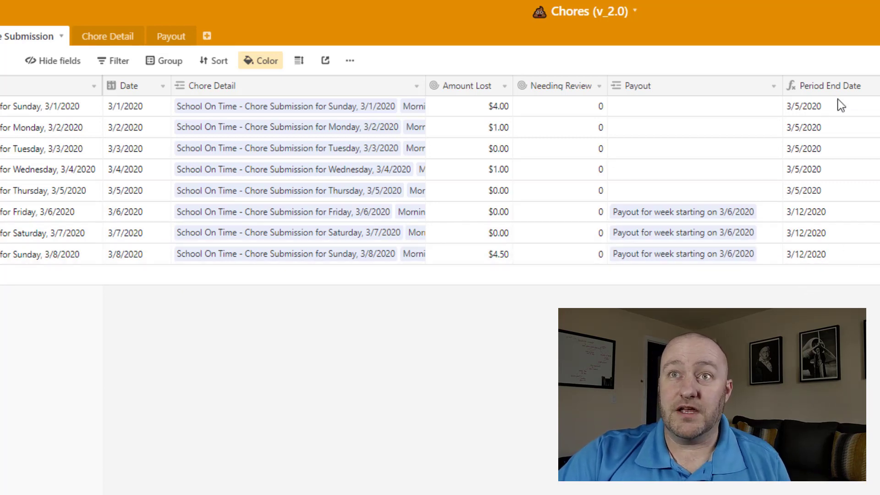
click(830, 256)
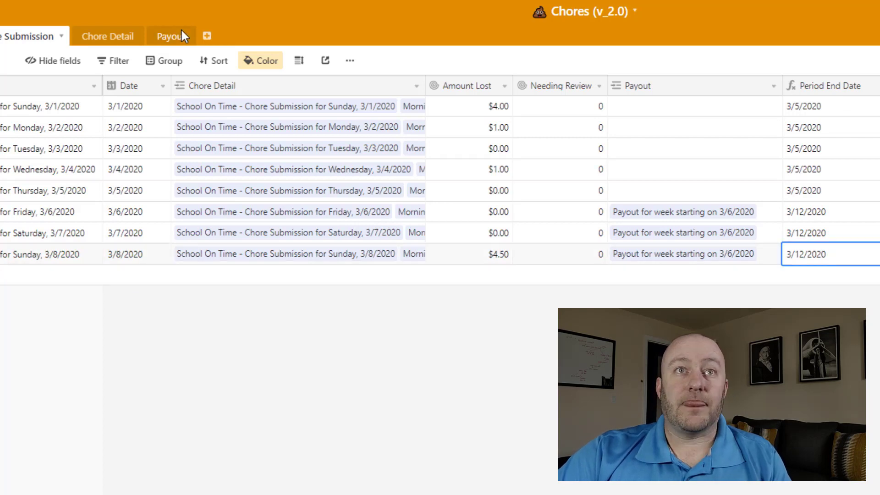
click(172, 41)
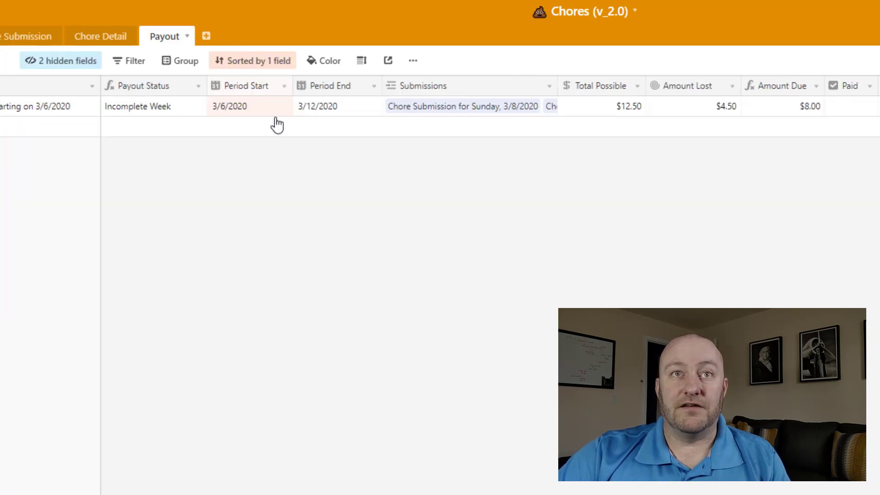
click(331, 107)
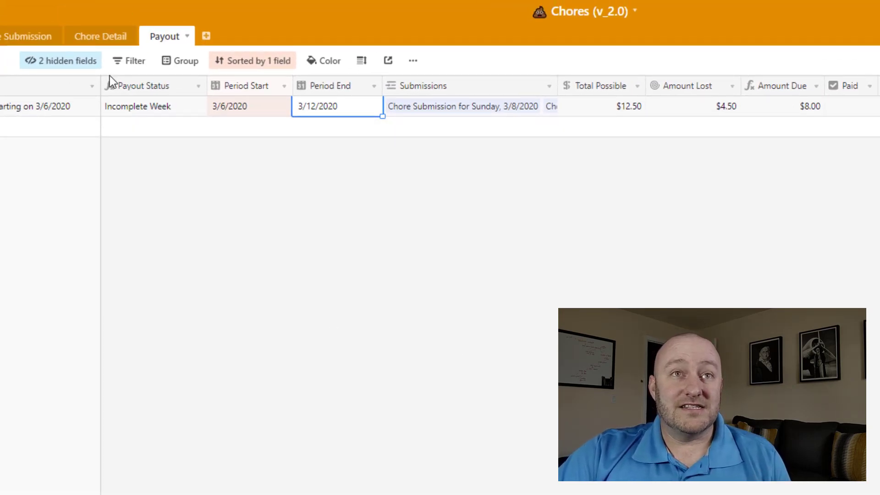
click(477, 109)
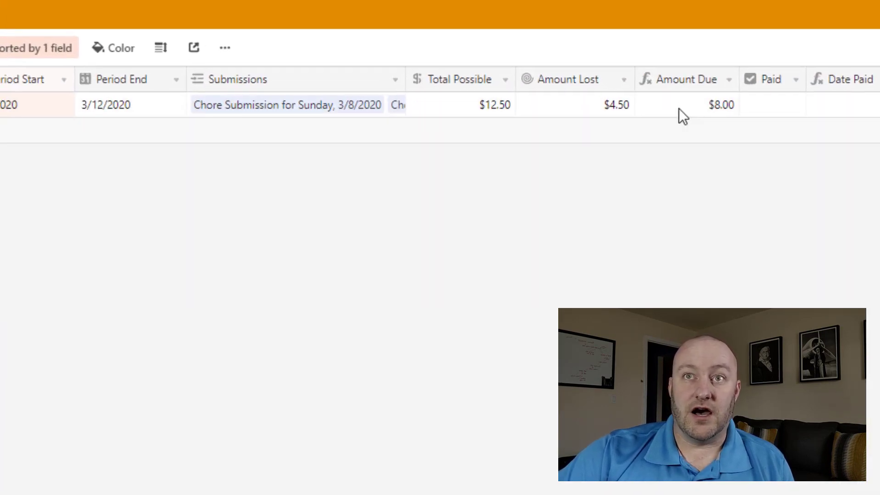
click(675, 114)
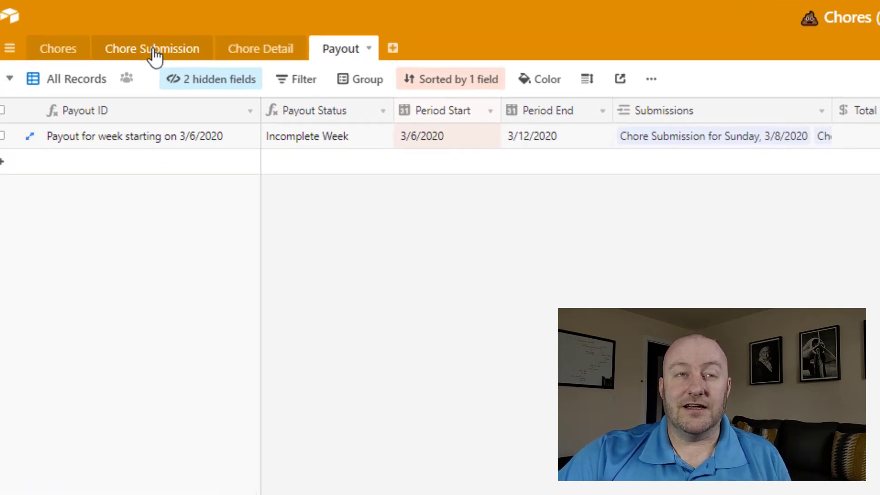
- Switch Chore Detail to the Reviewed Chores view and check the Attitude chore's review result and Notes
click(265, 49)
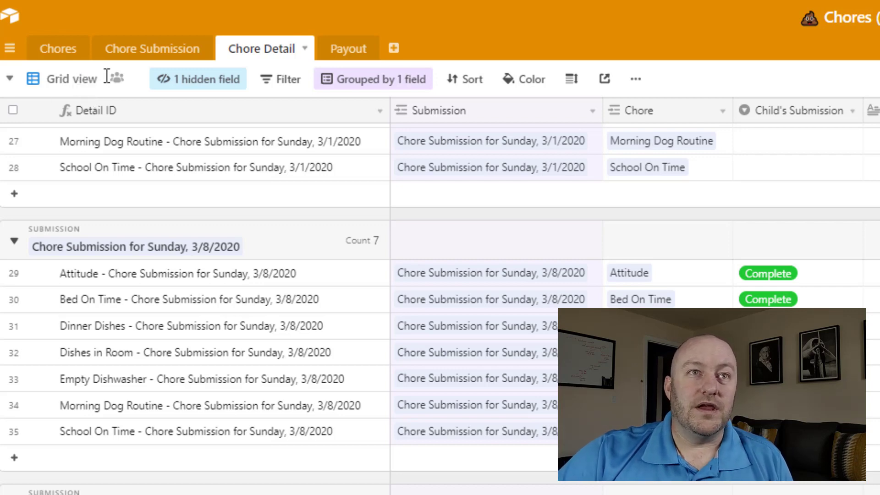
click(105, 78)
click(124, 186)
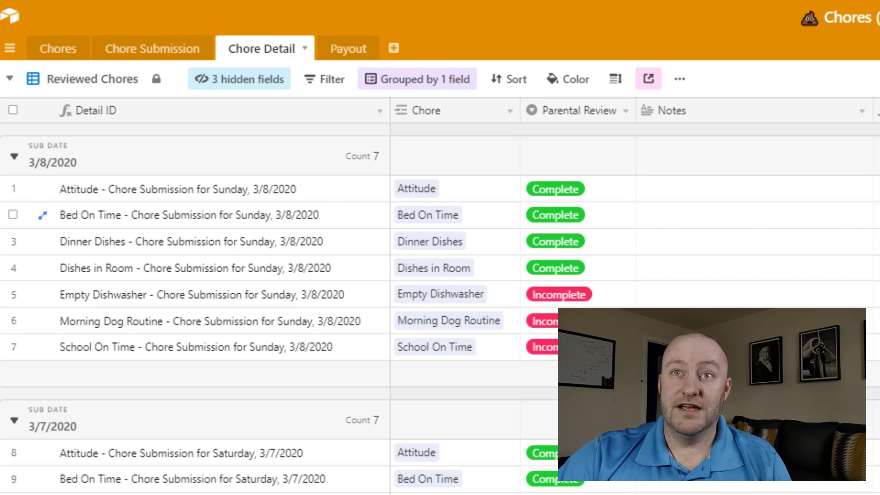
click(590, 194)
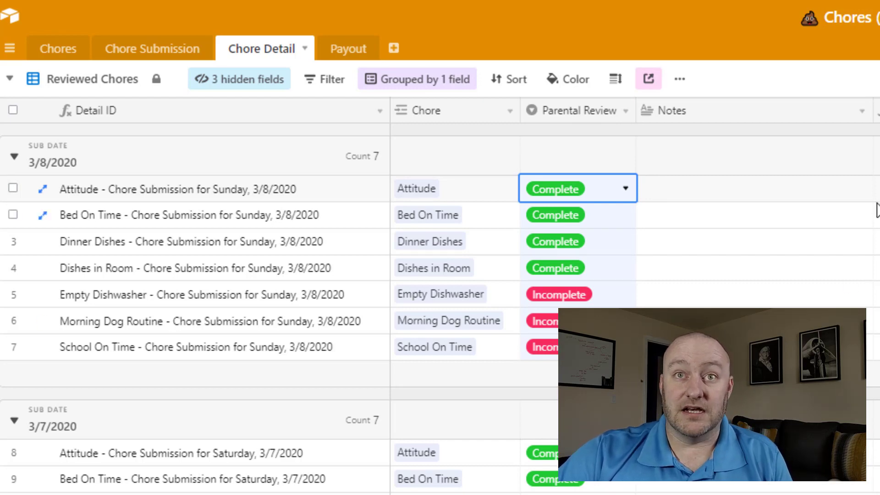
click(738, 188)
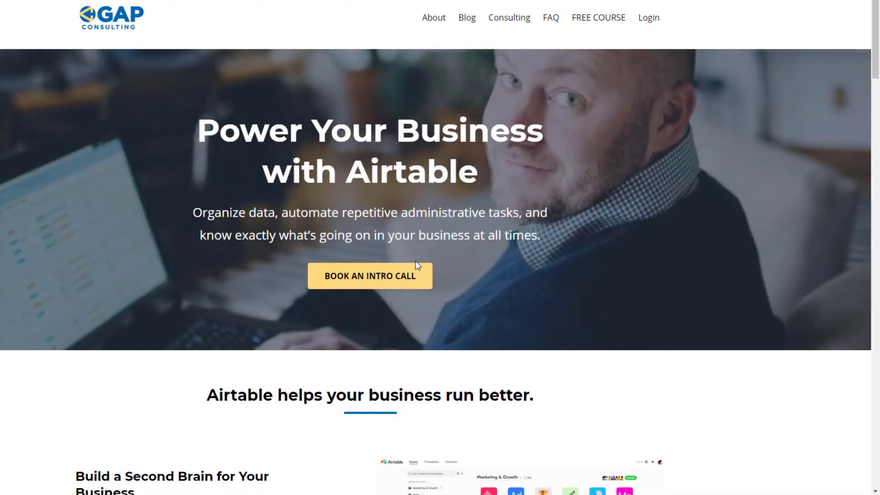
- Browse the blog's Zapier search formula article and the Free Course signup page, then return to the article
click(472, 23)
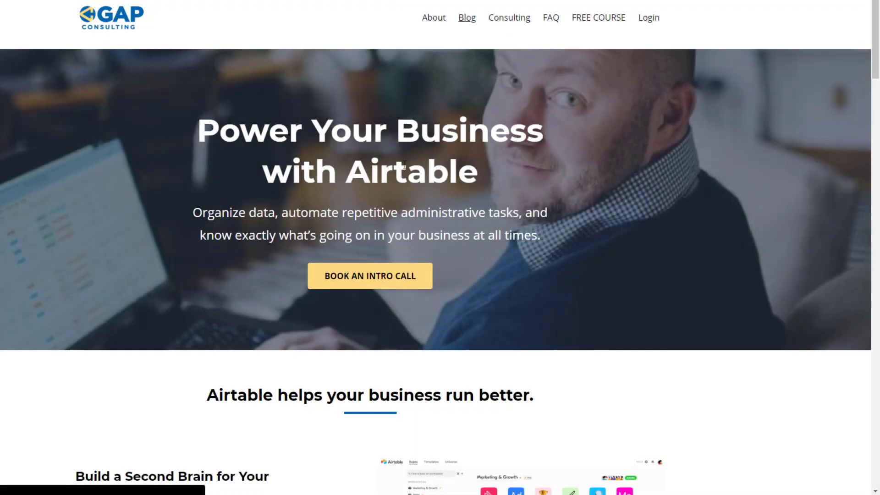
scroll(375, 200, down, 7)
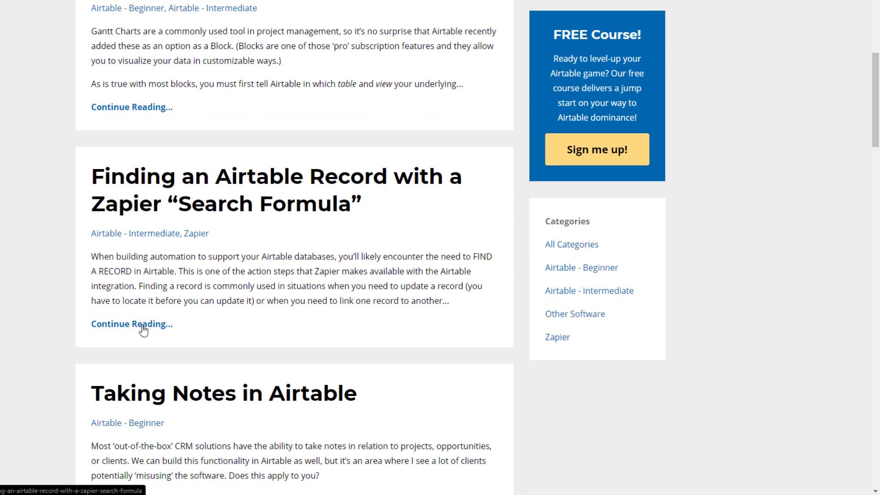
click(143, 326)
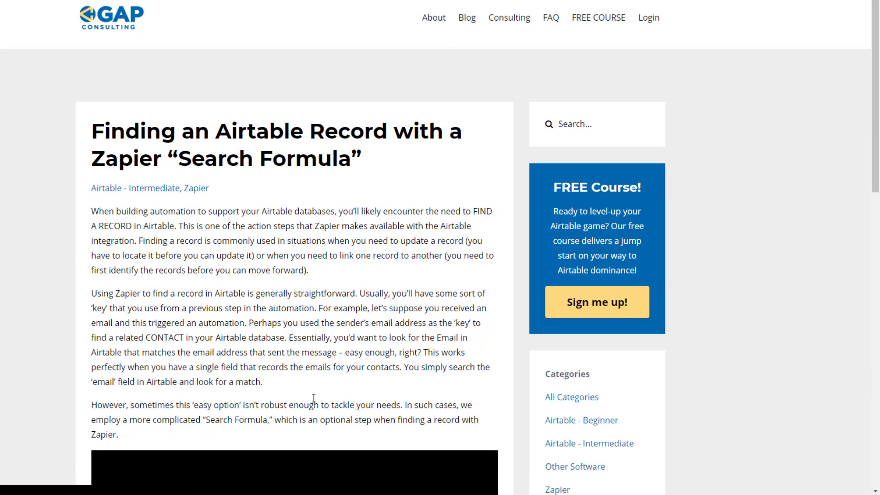
click(599, 23)
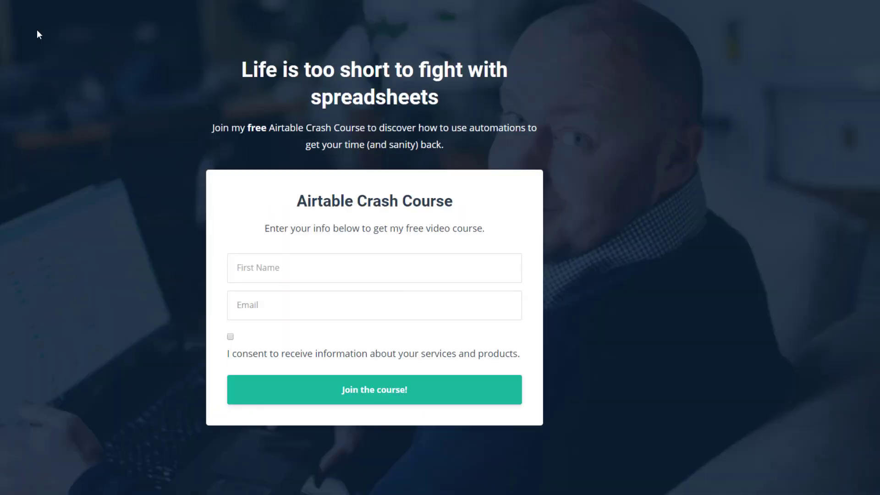
key(alt+Left)
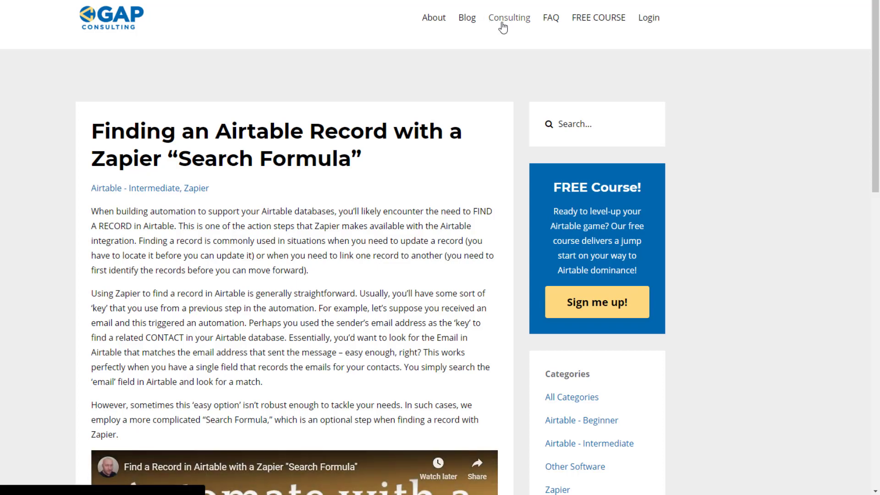
- From Consulting, start an intro call booking and pick Thursday, December 5 in next month's calendar
click(503, 20)
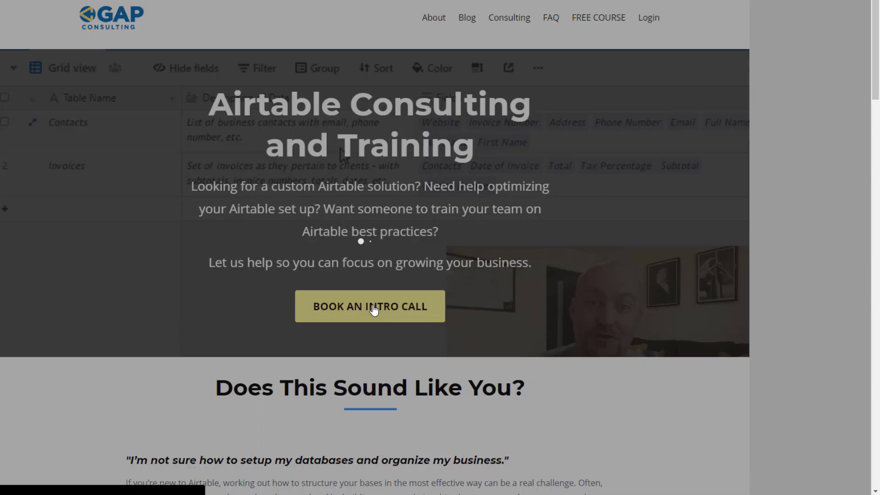
click(373, 309)
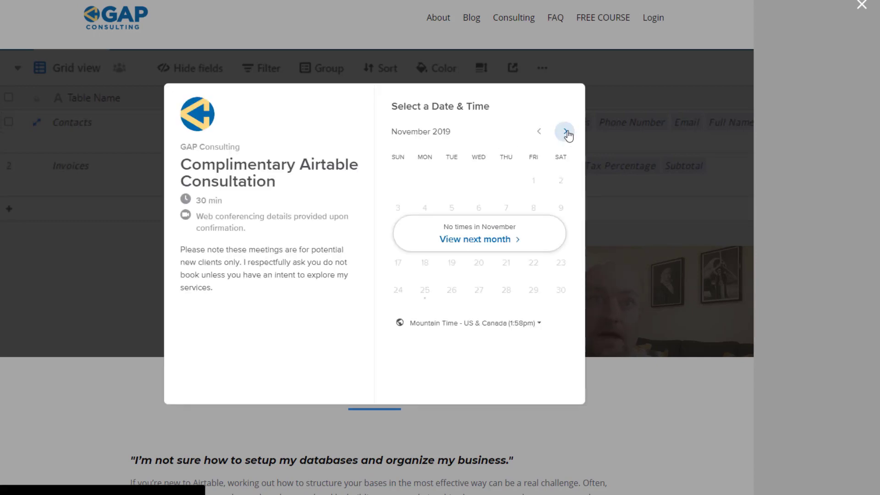
click(568, 133)
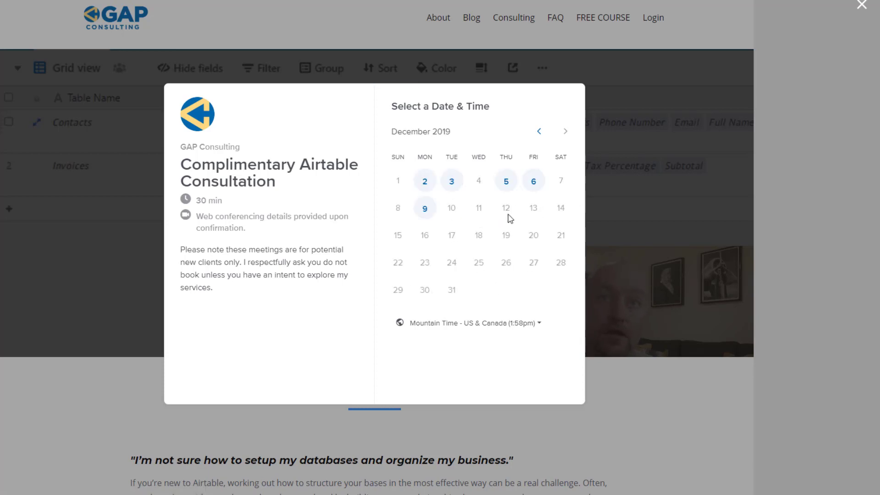
click(506, 183)
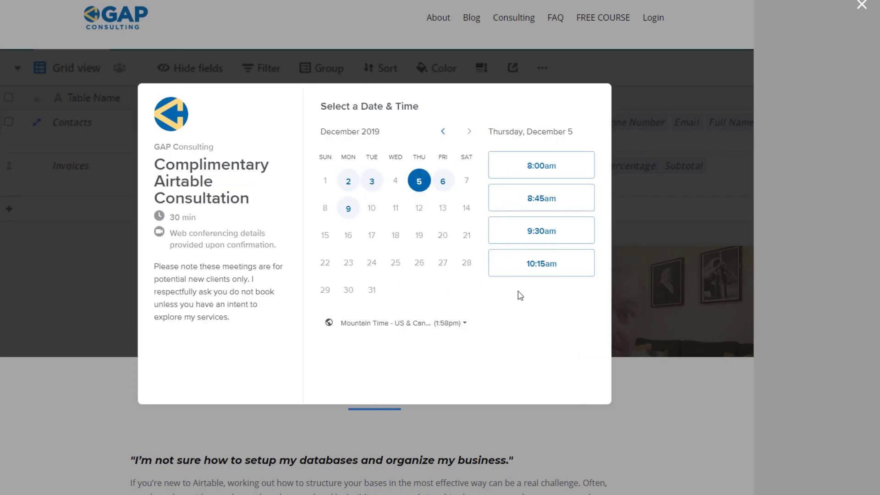